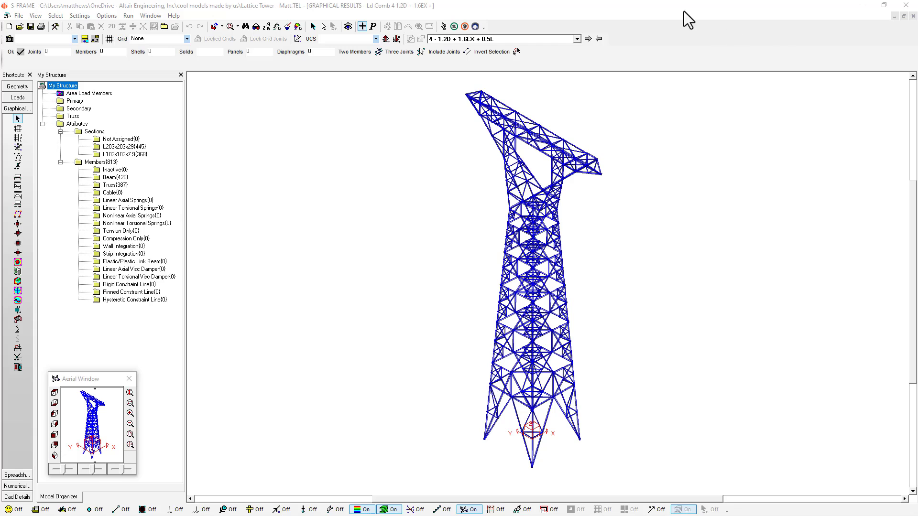
# Step: Turn off member rendering and display the tower's deflected shape for load combination 4 - 1.2D + 1.6EX + 0.5L
pyautogui.click(566, 42)
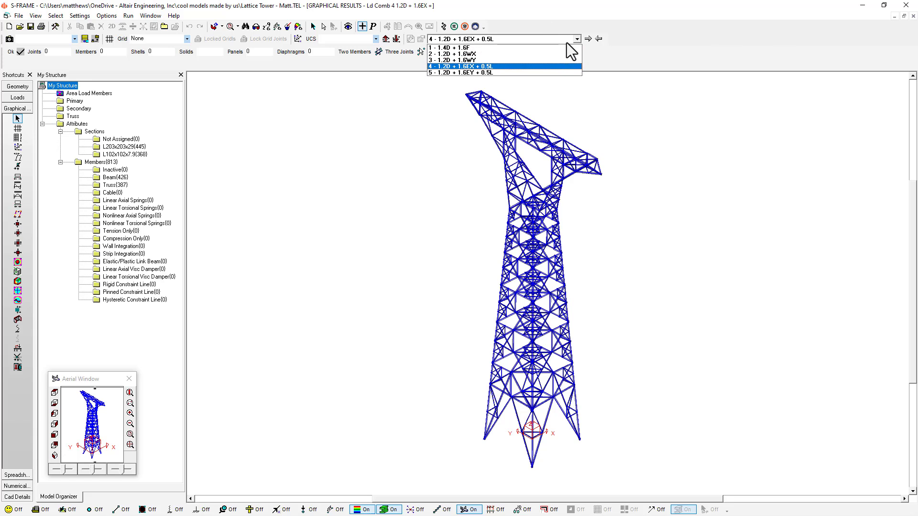
pyautogui.click(566, 42)
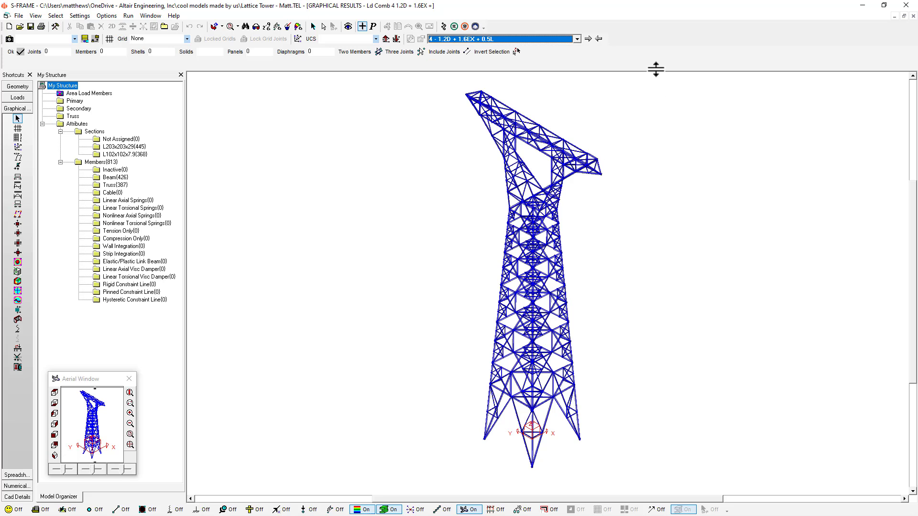
pyautogui.click(388, 509)
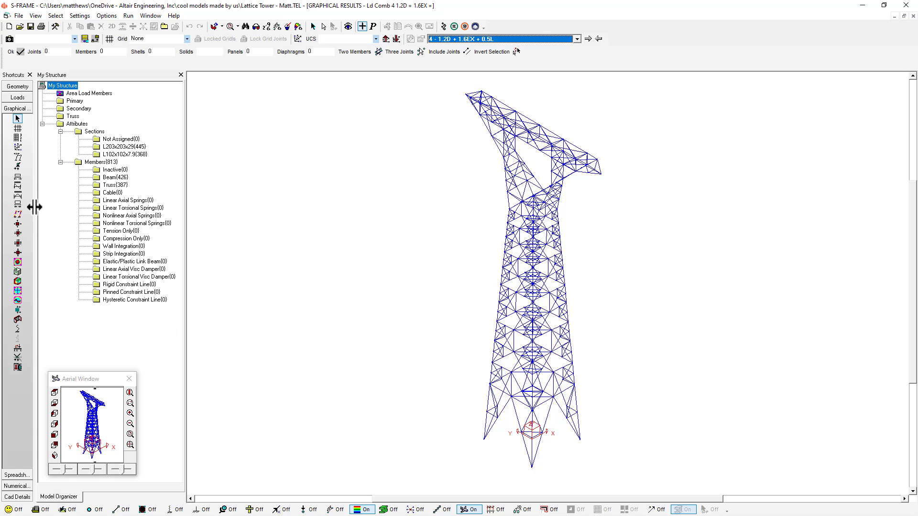
pyautogui.click(17, 158)
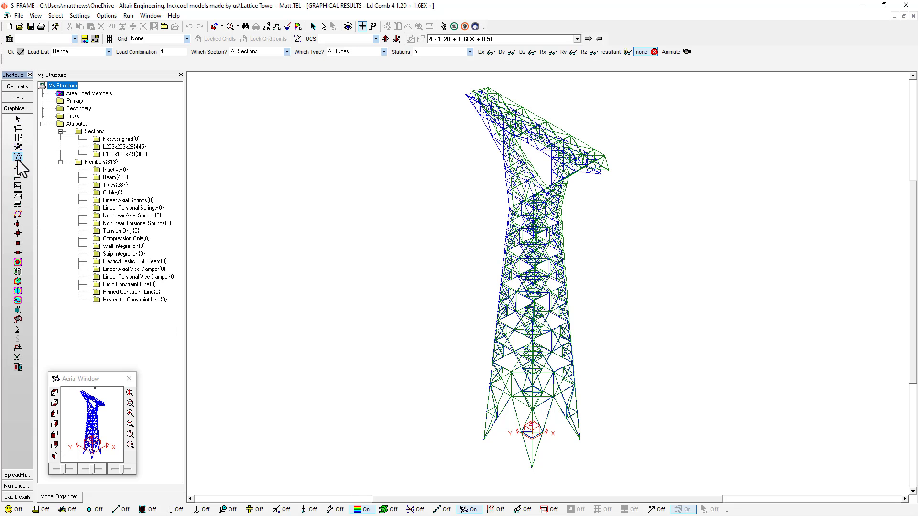
# Step: Display the axial force diagram with maximum force values labelled and the label text rotated along the members
pyautogui.click(18, 176)
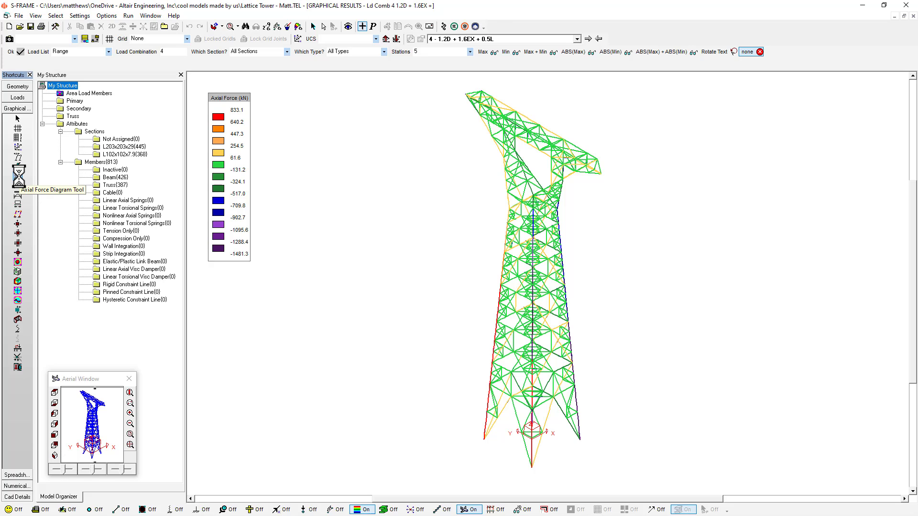
pyautogui.click(492, 53)
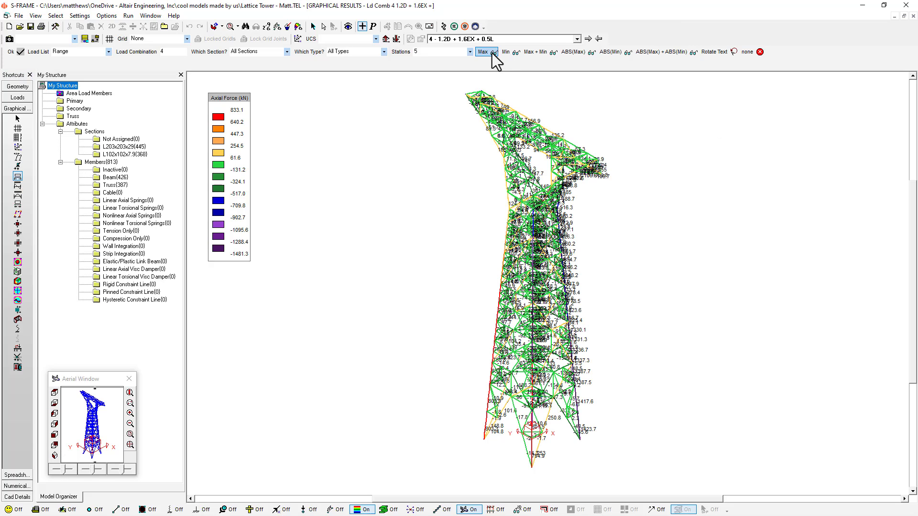
pyautogui.click(713, 52)
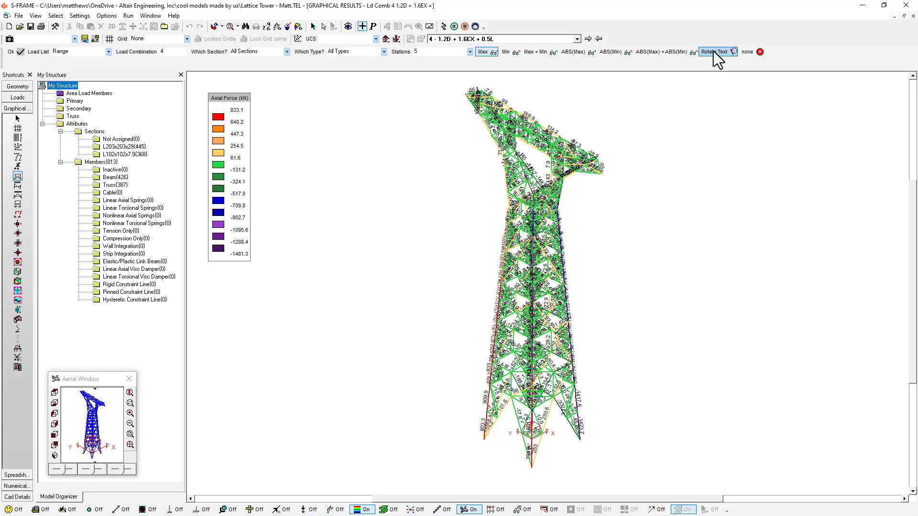
# Step: Set the steel design code to ASCE 10-15 in the program preferences
pyautogui.click(80, 16)
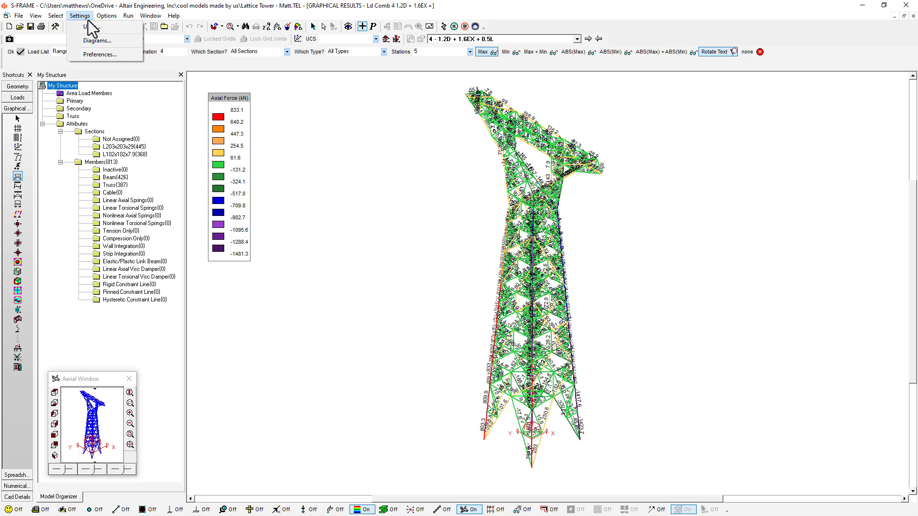
pyautogui.click(92, 52)
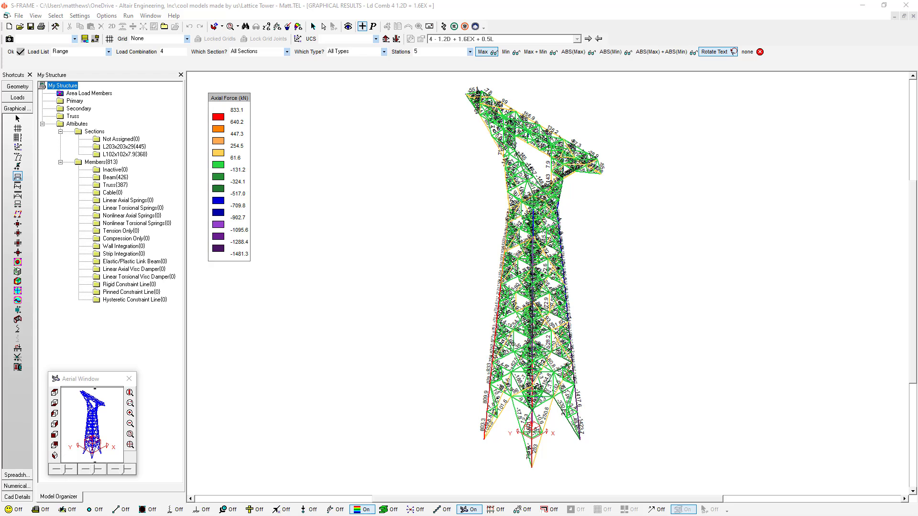
pyautogui.moveTo(720, 133); pyautogui.dragTo(397, 158)
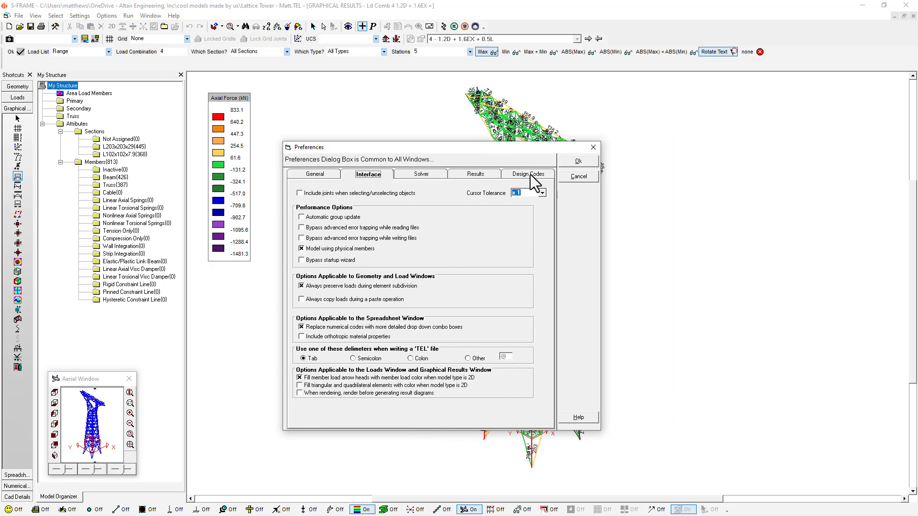
pyautogui.click(530, 175)
pyautogui.click(542, 212)
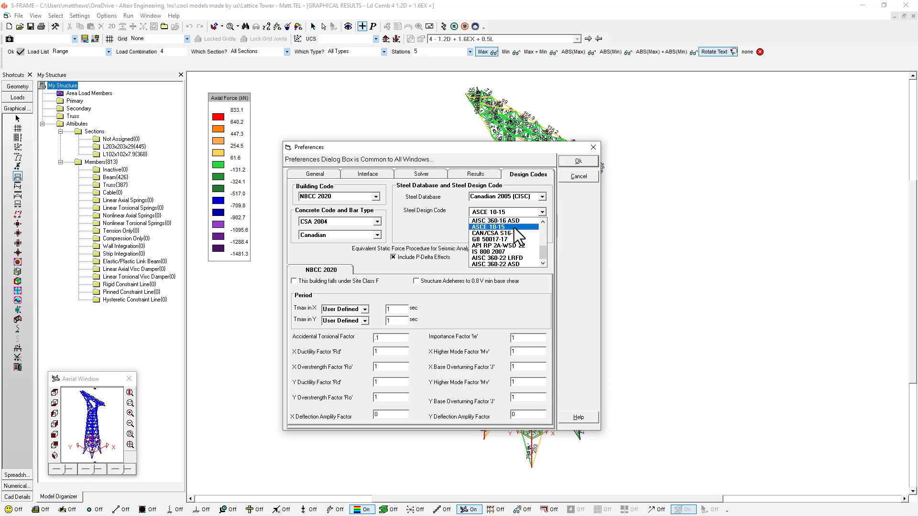
pyautogui.click(514, 228)
pyautogui.click(592, 166)
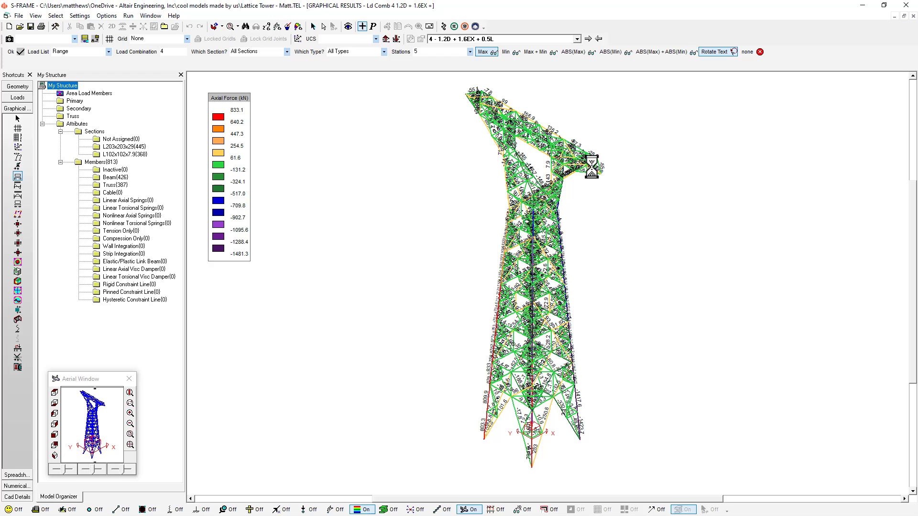
# Step: Open the steel design environment and run the ASCE 10-15 code check for load combinations 1 to 5
pyautogui.click(454, 29)
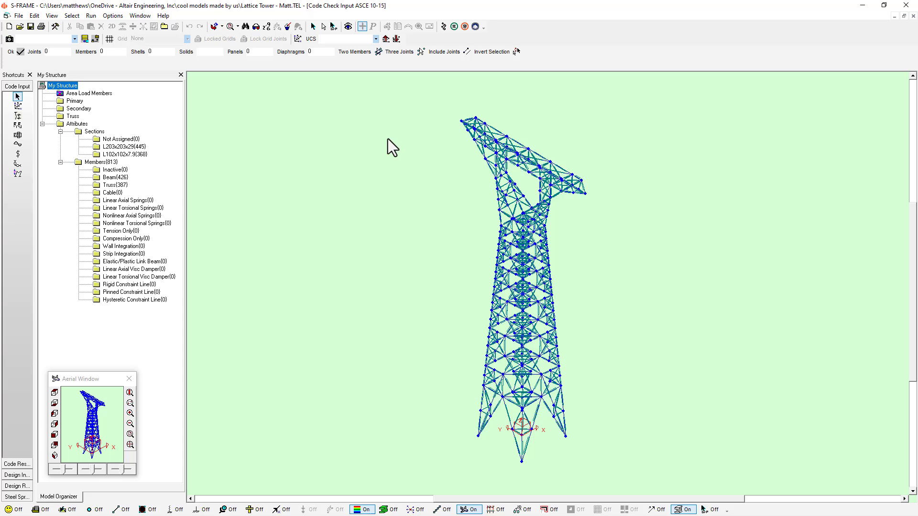
pyautogui.click(442, 27)
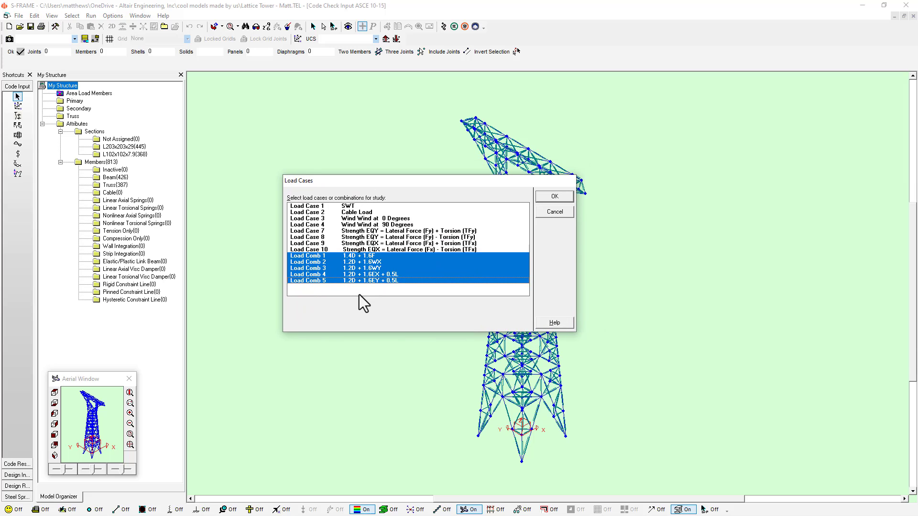
pyautogui.click(553, 198)
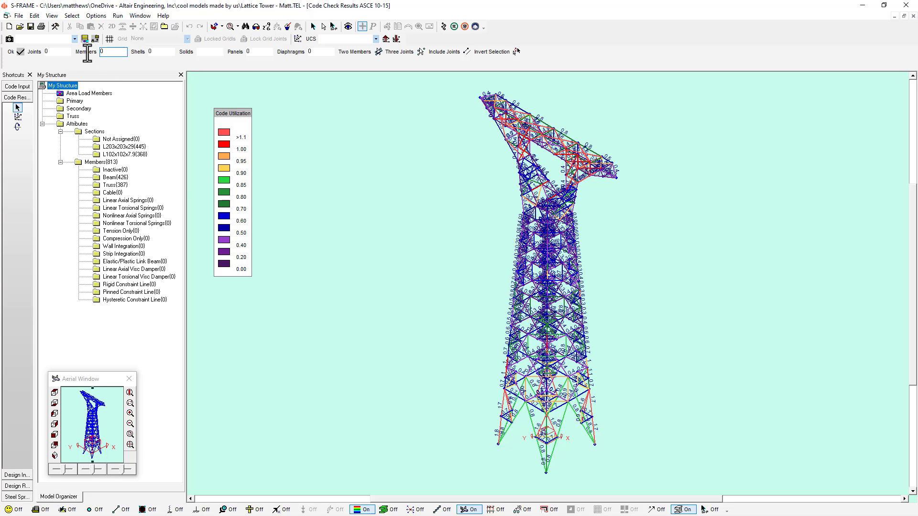
# Step: Show the code check results as color coding without utilization ratios, and switch the display to pass/fail status
pyautogui.click(52, 16)
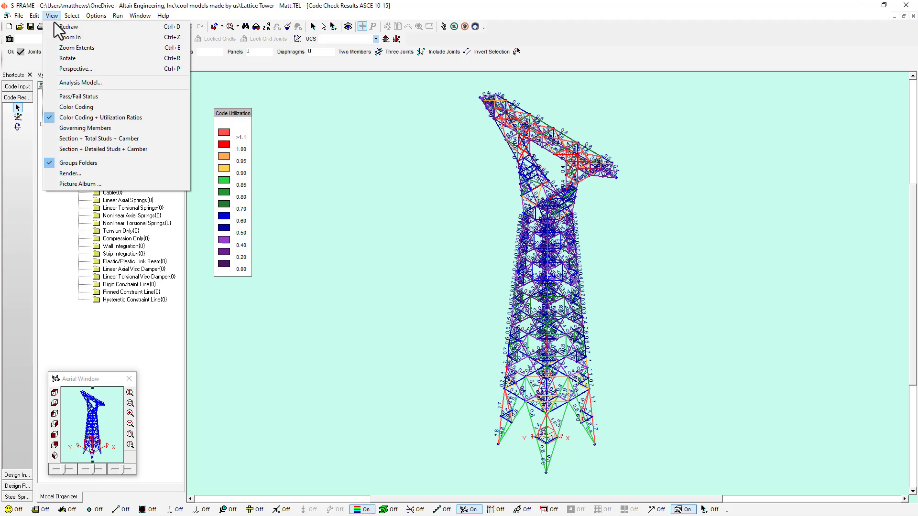
pyautogui.click(74, 107)
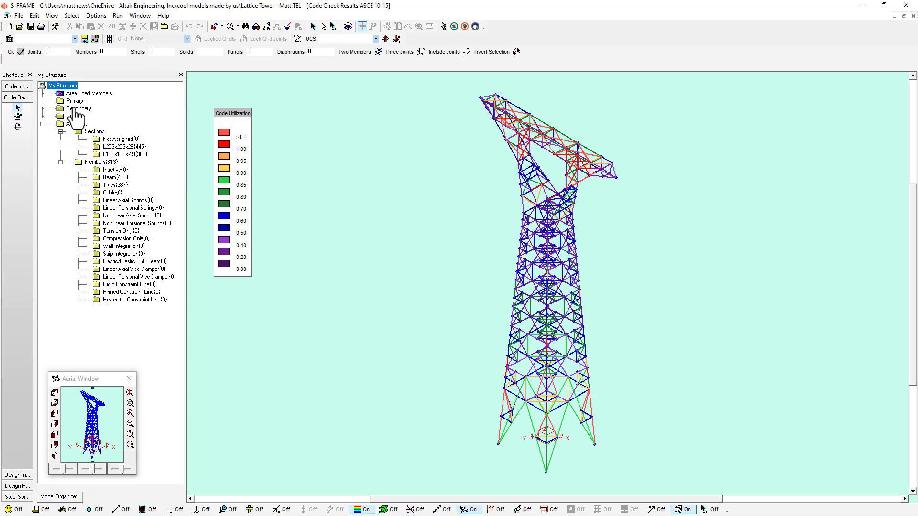
pyautogui.click(52, 16)
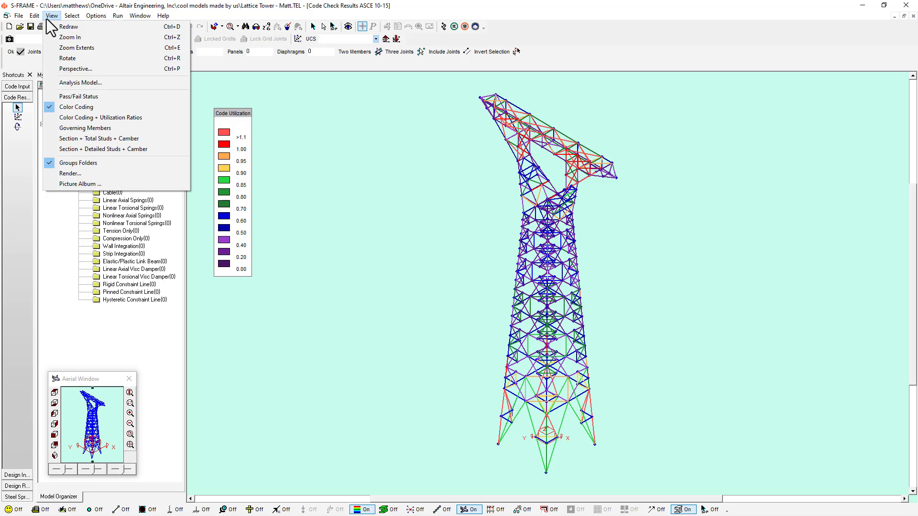
pyautogui.click(72, 97)
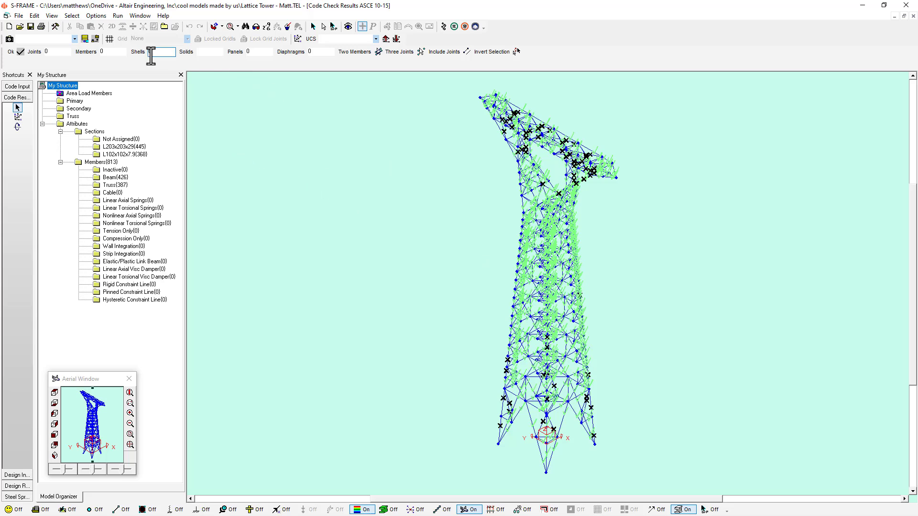
# Step: Open the code details report for a failing secondary member near the tower's upper arm, review its clause checks and close it
pyautogui.rightClick(513, 148)
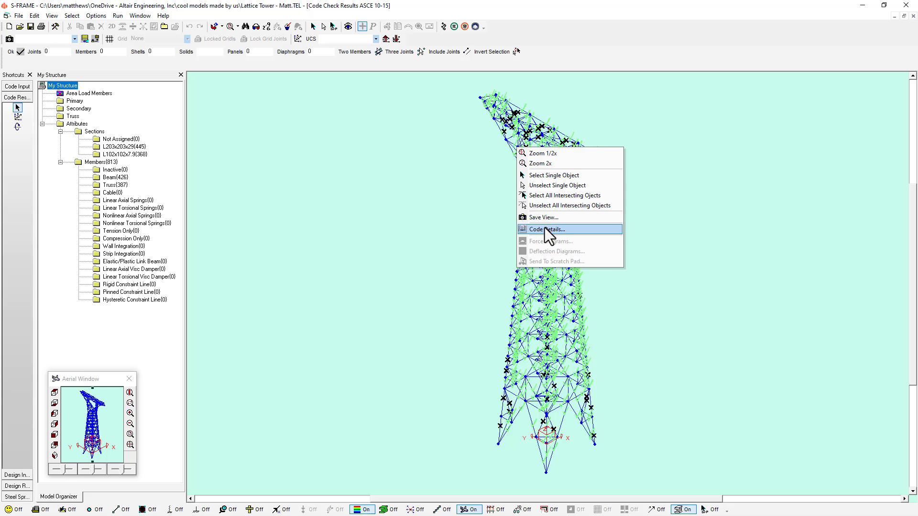
pyautogui.click(545, 228)
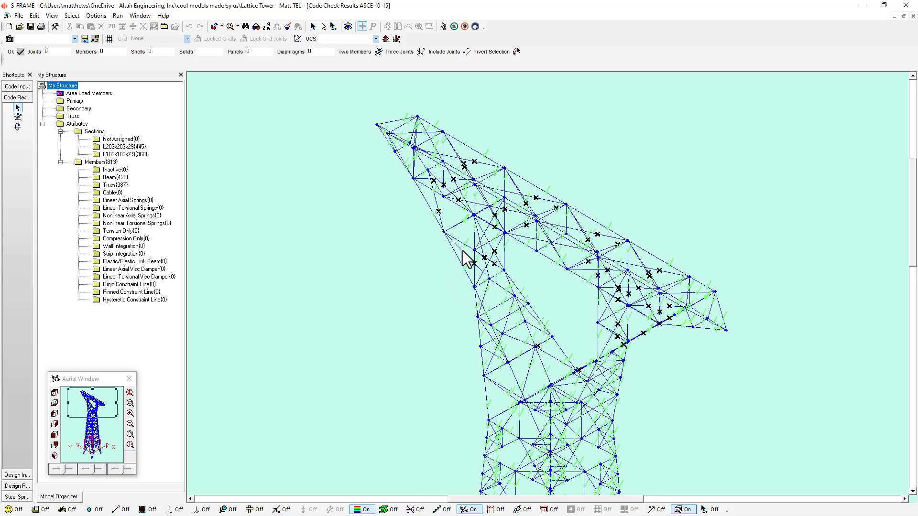
pyautogui.rightClick(465, 252)
pyautogui.click(504, 334)
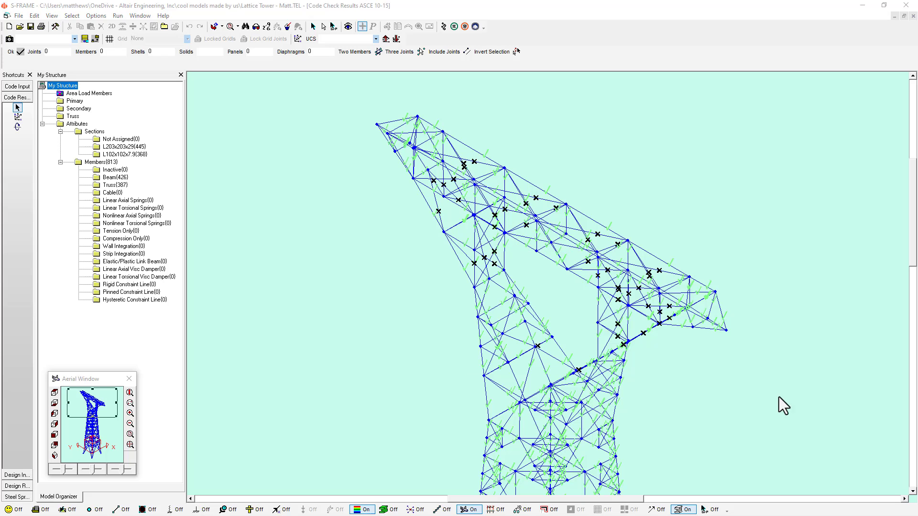
pyautogui.doubleClick(367, 2)
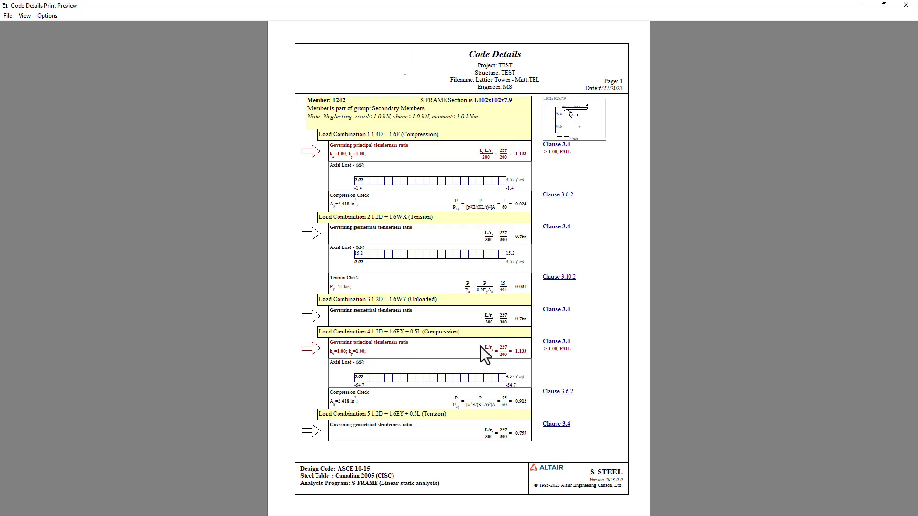
pyautogui.click(903, 6)
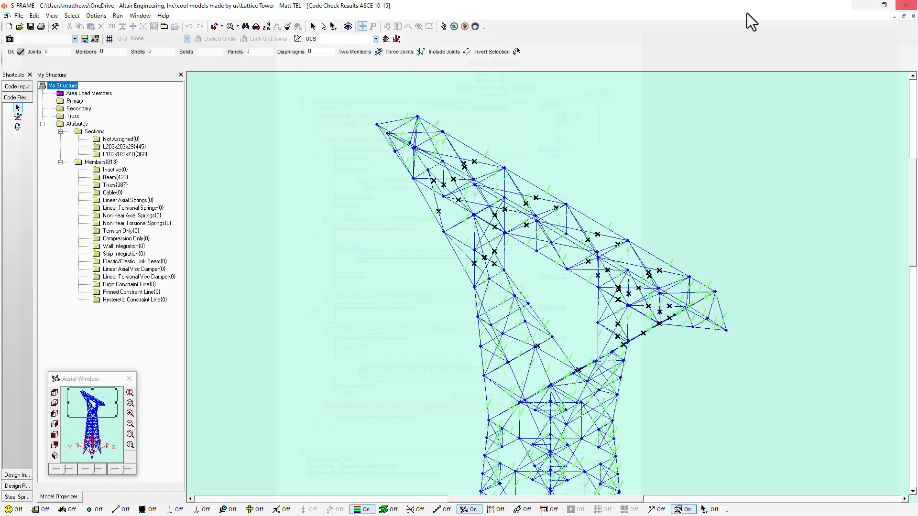
# Step: Generate a key results print preview for selected members with governing member summaries, code details, governing load cases and quantities
pyautogui.scroll(-5, 370, 200)
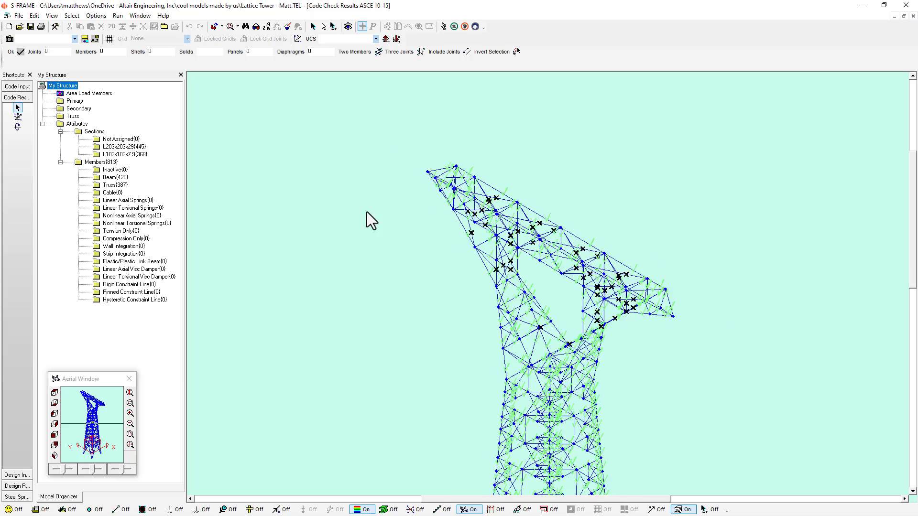
pyautogui.scroll(5, 309, 213)
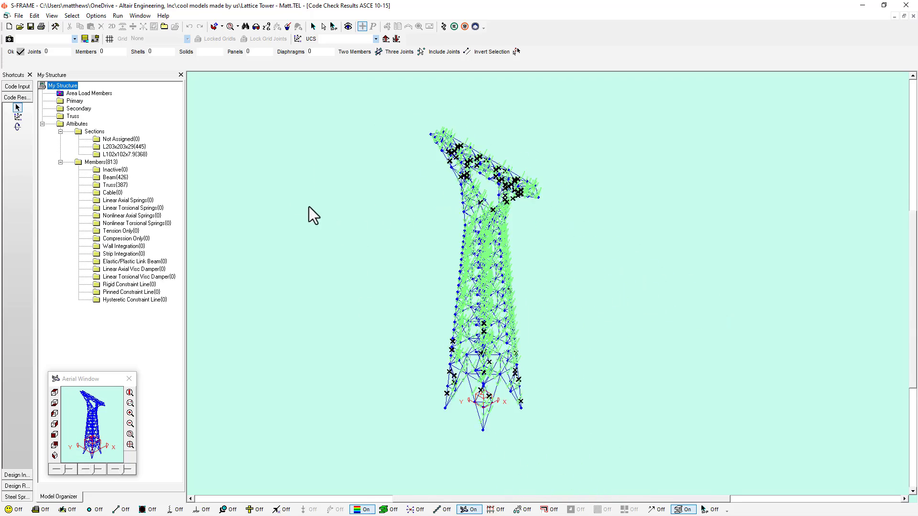
pyautogui.scroll(-1, 397, 251)
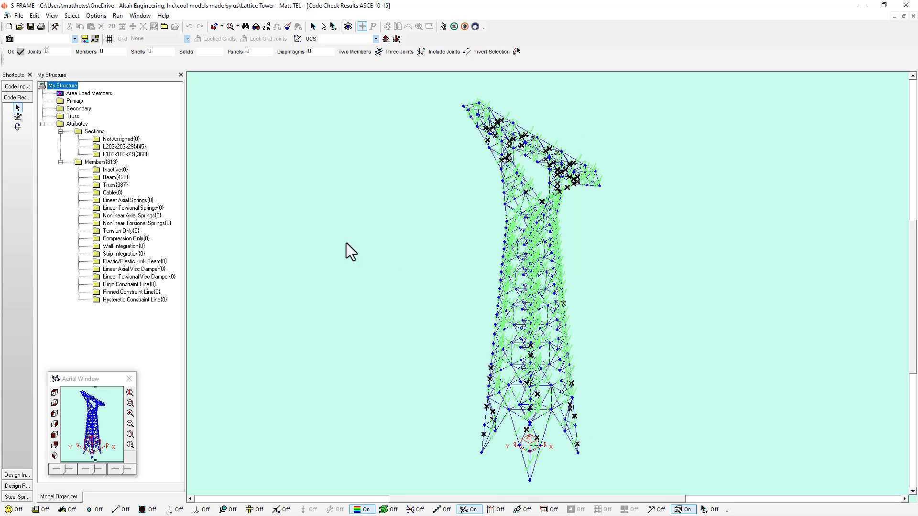
pyautogui.click(21, 20)
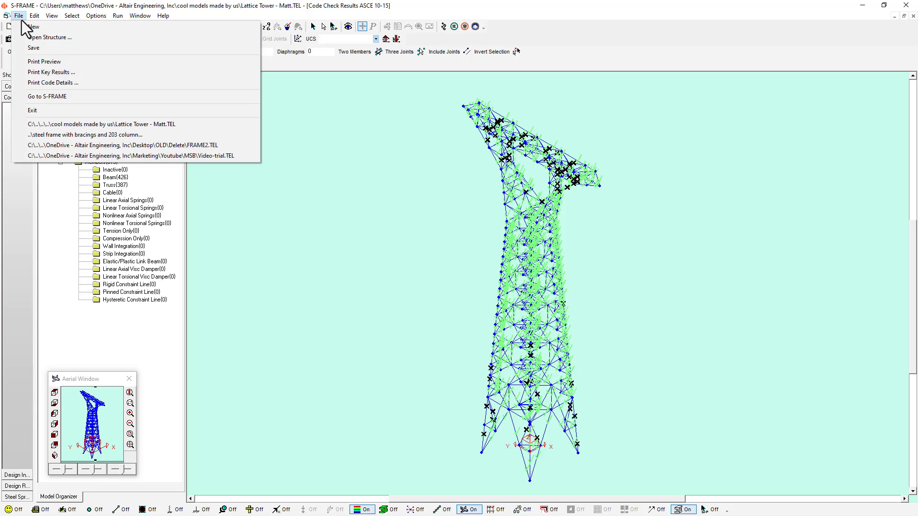
pyautogui.click(59, 73)
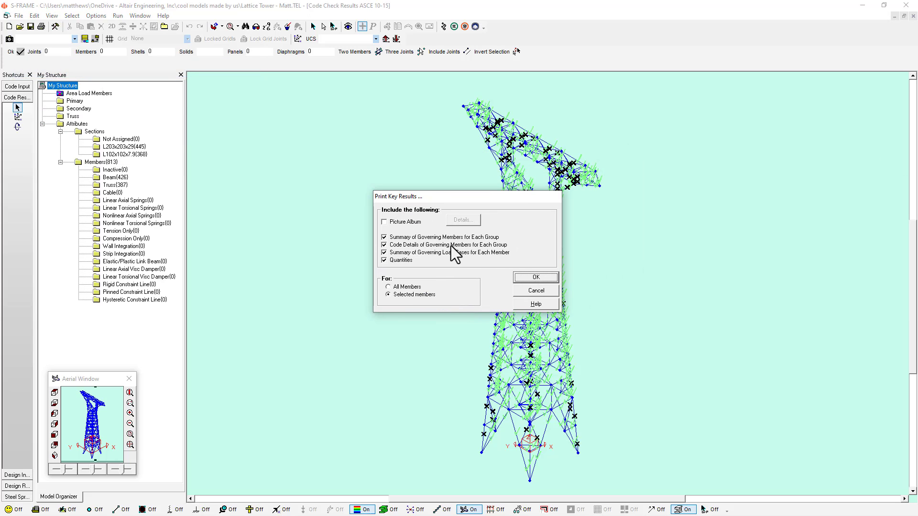
pyautogui.click(535, 277)
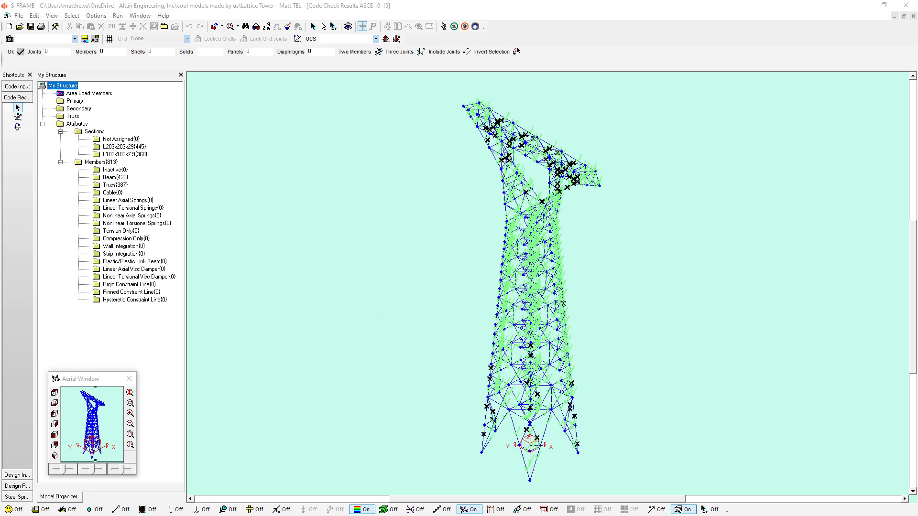
pyautogui.moveTo(612, 160); pyautogui.dragTo(438, 1)
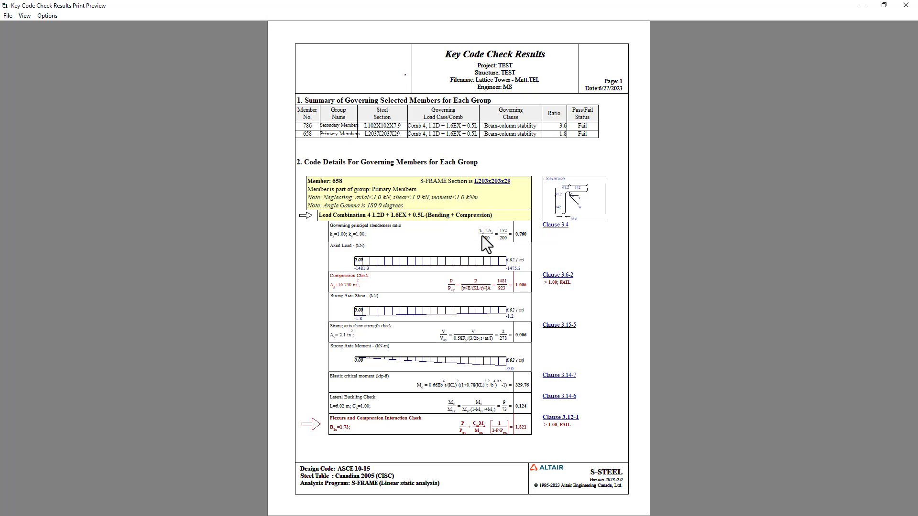
# Step: Examine the key code check results report from the governing member details through to the summary of quantities
pyautogui.scroll(-3, 551, 183)
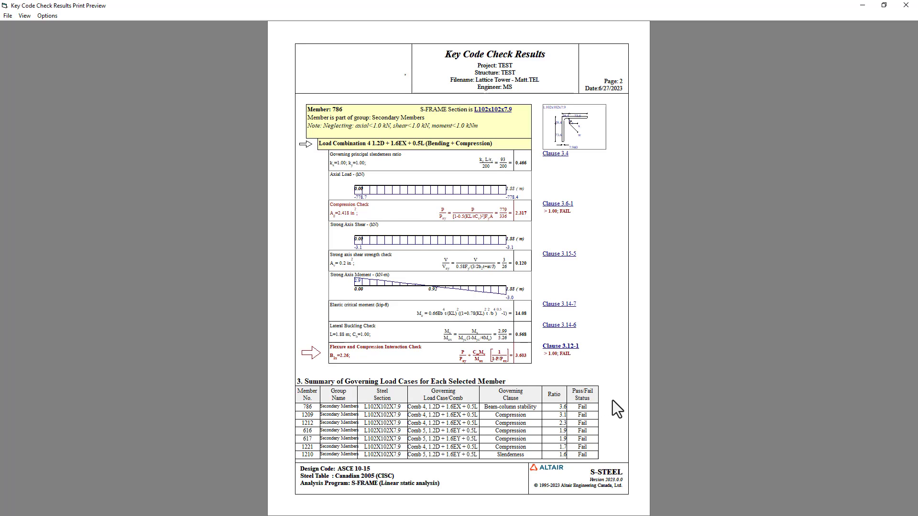
pyautogui.scroll(-1, 612, 402)
pyautogui.scroll(-4, 613, 401)
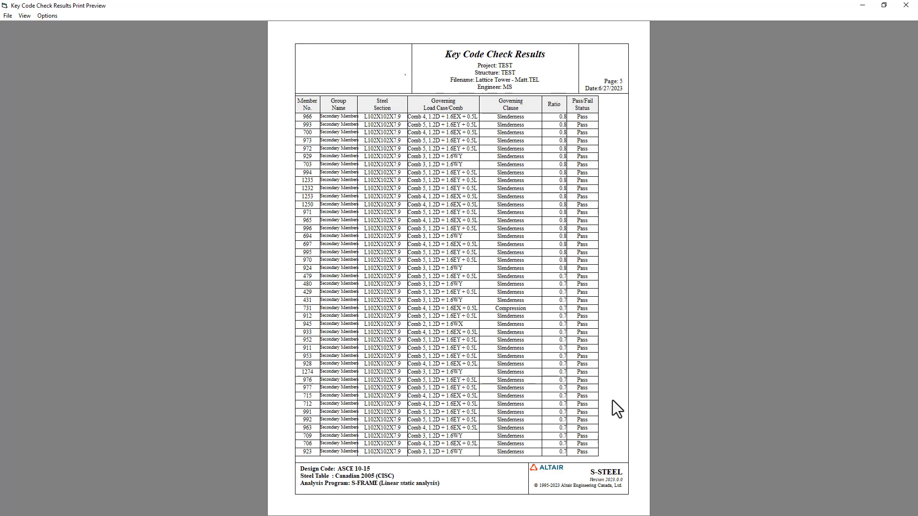
pyautogui.scroll(-5, 613, 409)
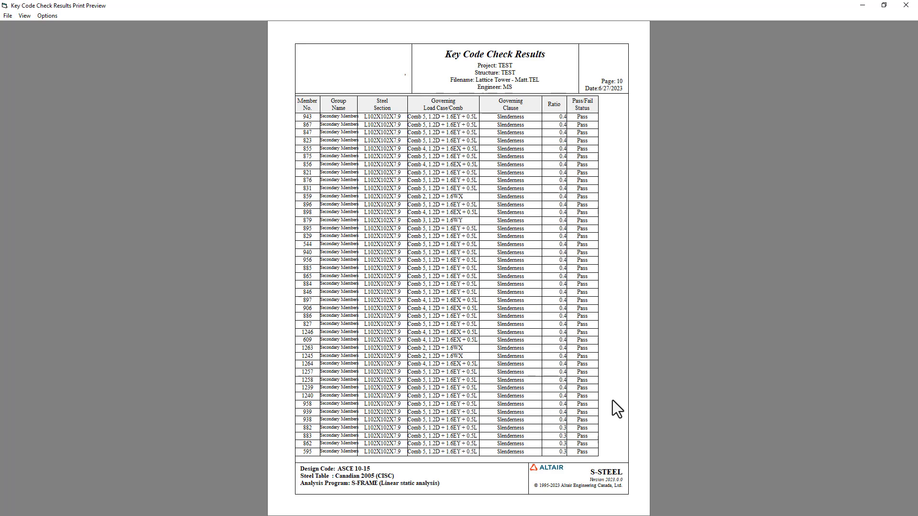
pyautogui.scroll(-9, 613, 400)
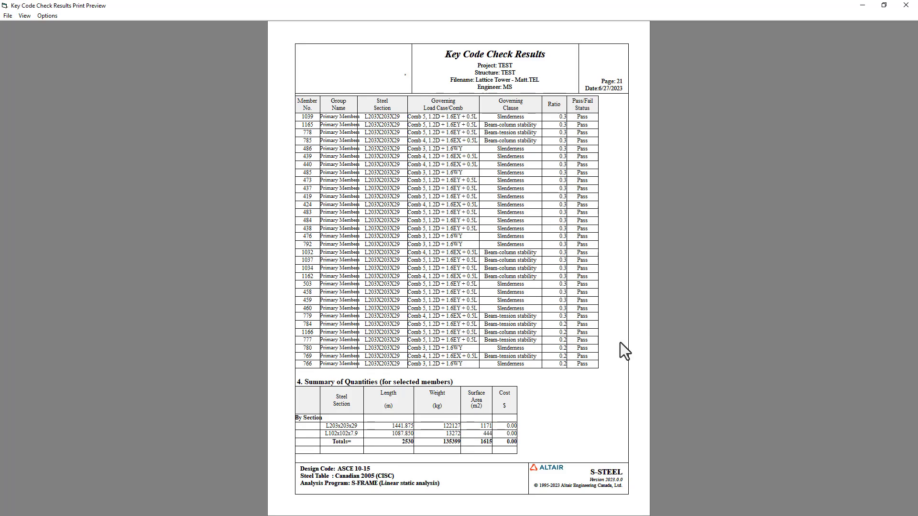
# Step: Leave the report preview for the design input mode and display only the tower's primary members
pyautogui.click(906, 5)
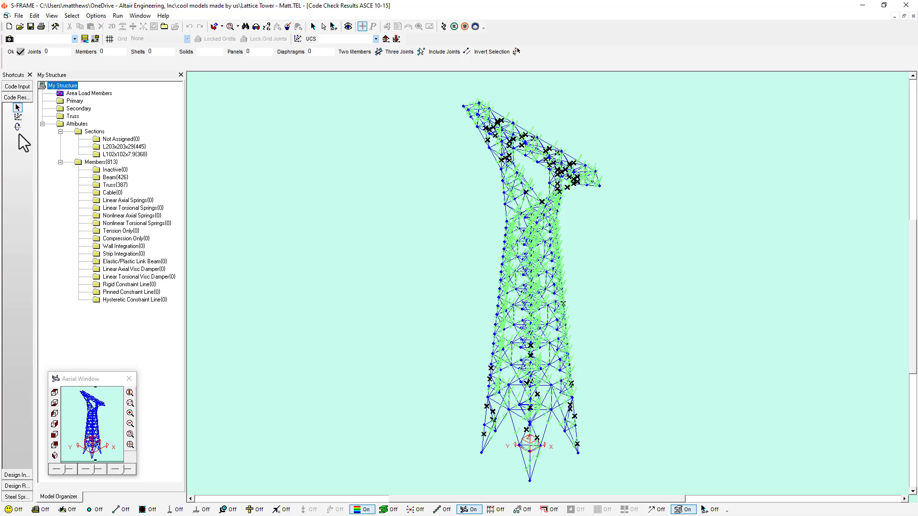
pyautogui.click(16, 474)
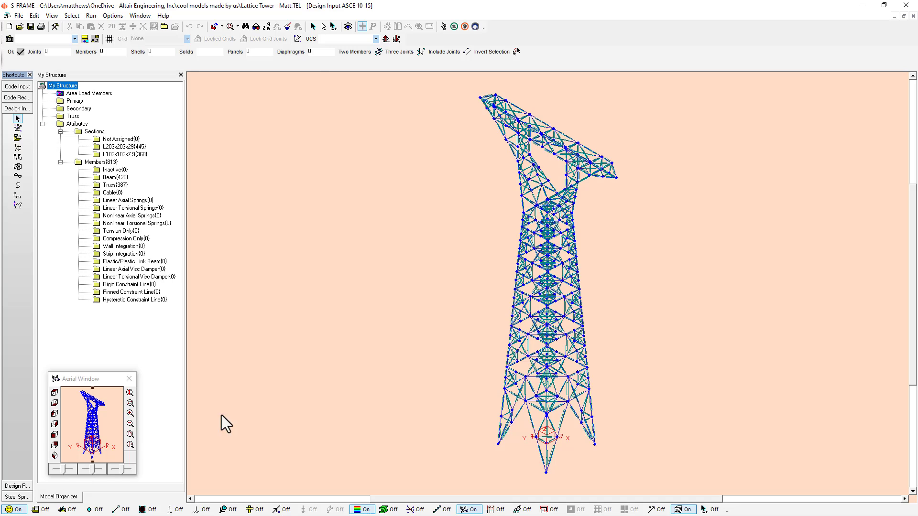
pyautogui.click(9, 510)
pyautogui.click(324, 27)
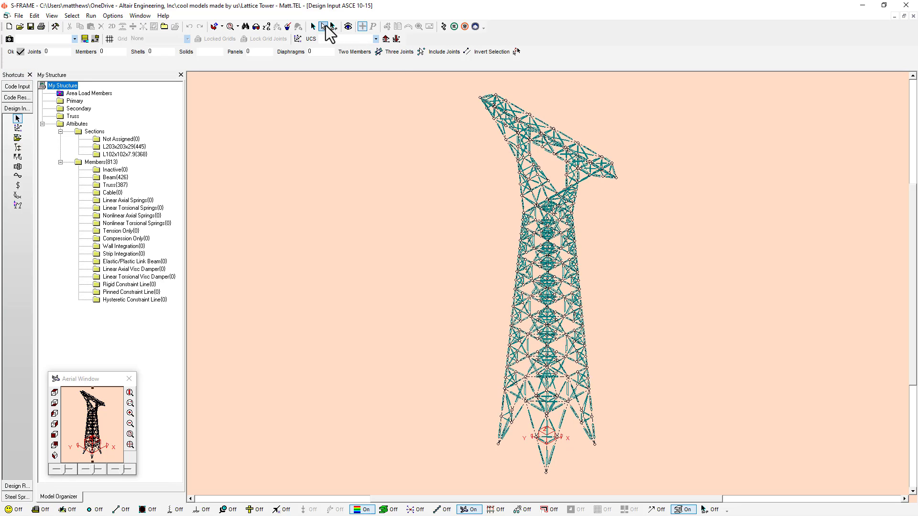
pyautogui.click(524, 204)
pyautogui.click(334, 27)
pyautogui.click(18, 509)
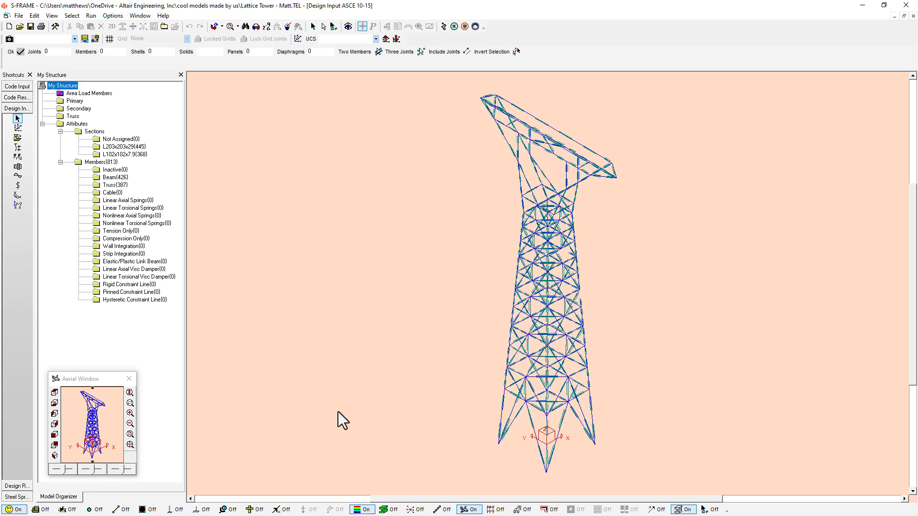
# Step: Assign equal and unequal leg angles as study sections to the Primary Members group, with weight as the selection criterion
pyautogui.click(18, 138)
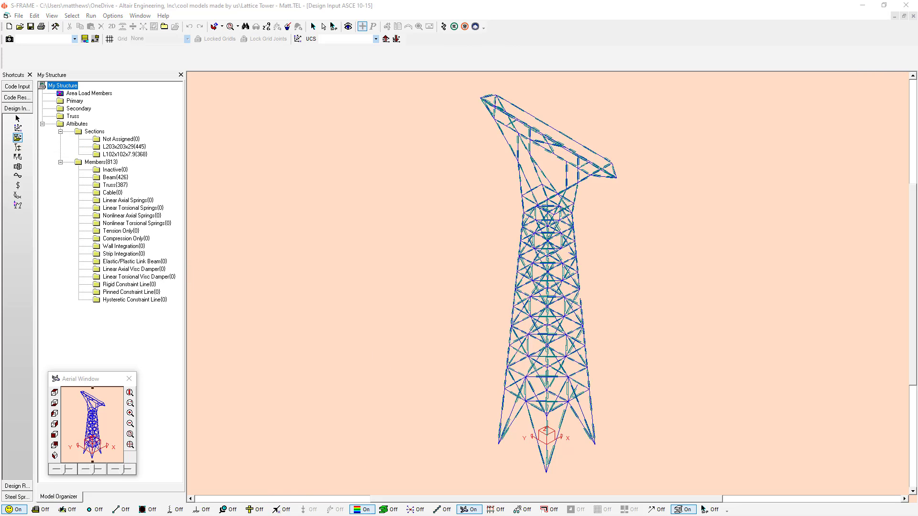
pyautogui.moveTo(636, 170); pyautogui.dragTo(371, 148)
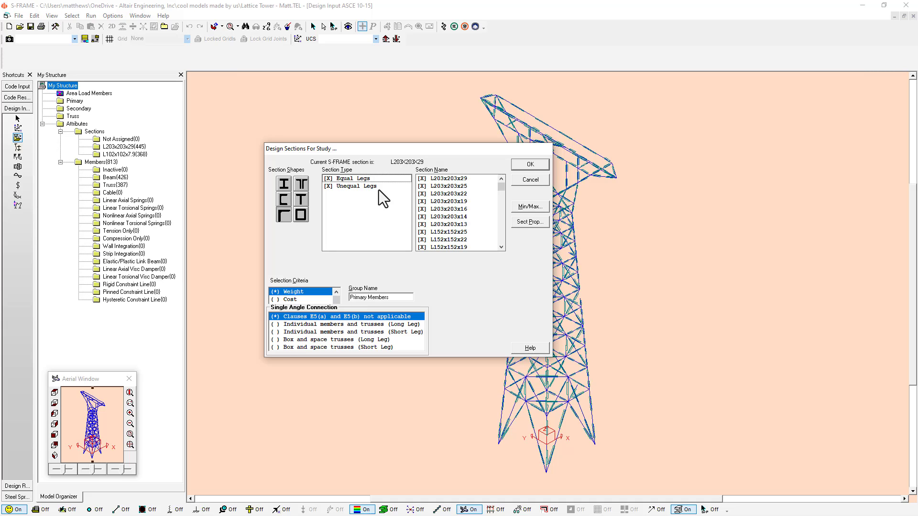
pyautogui.click(520, 163)
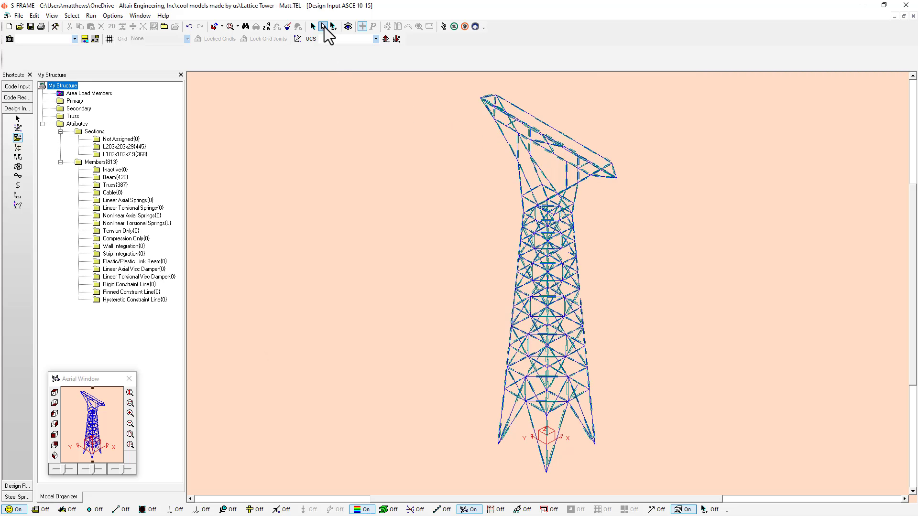
# Step: Restore the full tower model and isolate only its secondary members
pyautogui.click(13, 509)
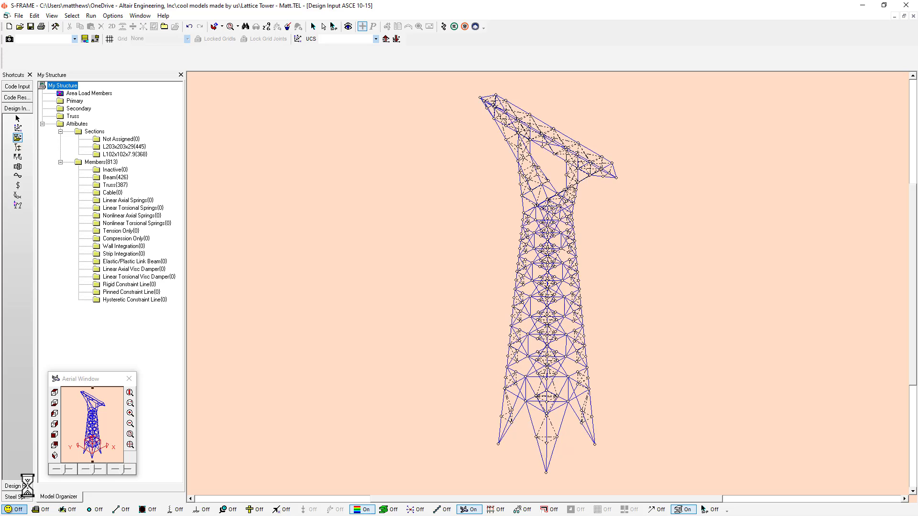
pyautogui.click(19, 123)
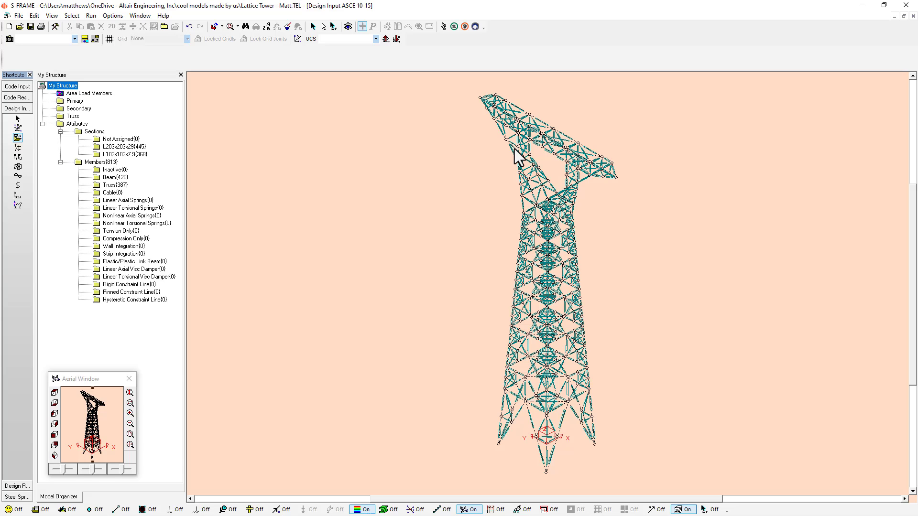
pyautogui.scroll(1, 513, 158)
pyautogui.scroll(-2, 514, 158)
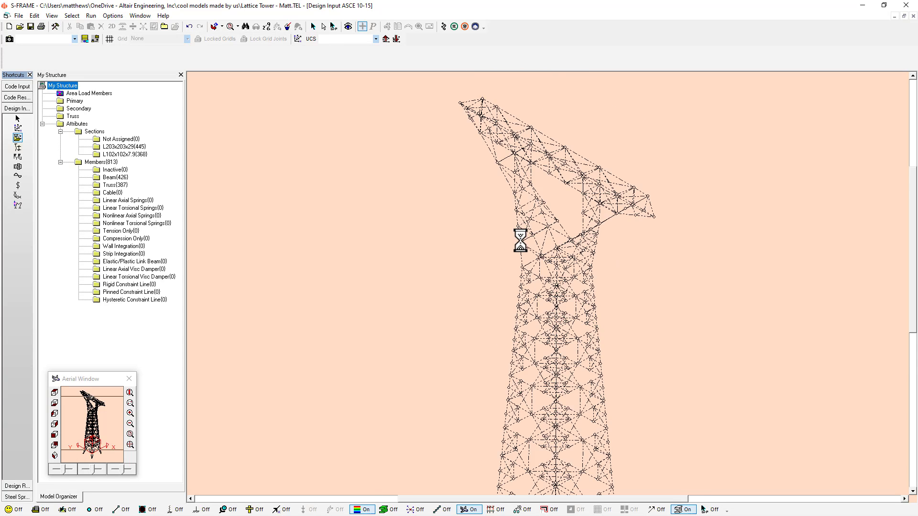
pyautogui.scroll(1, 512, 207)
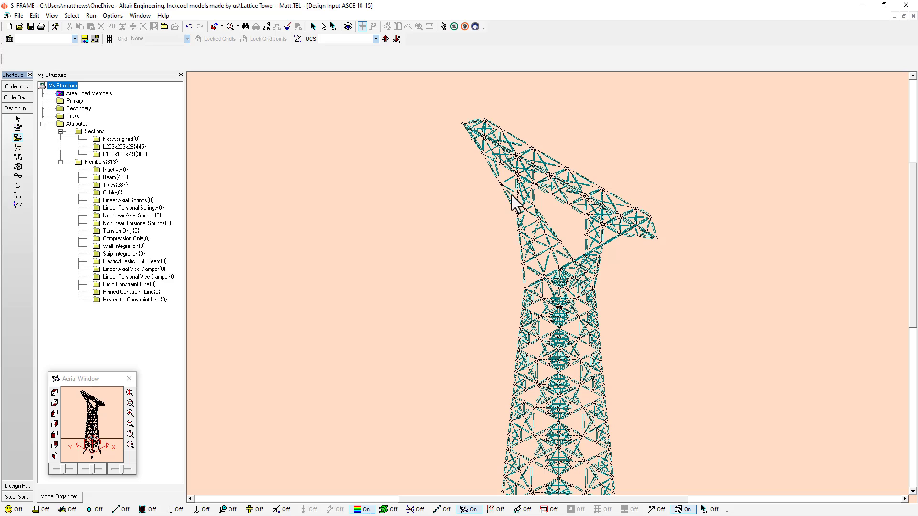
pyautogui.click(18, 118)
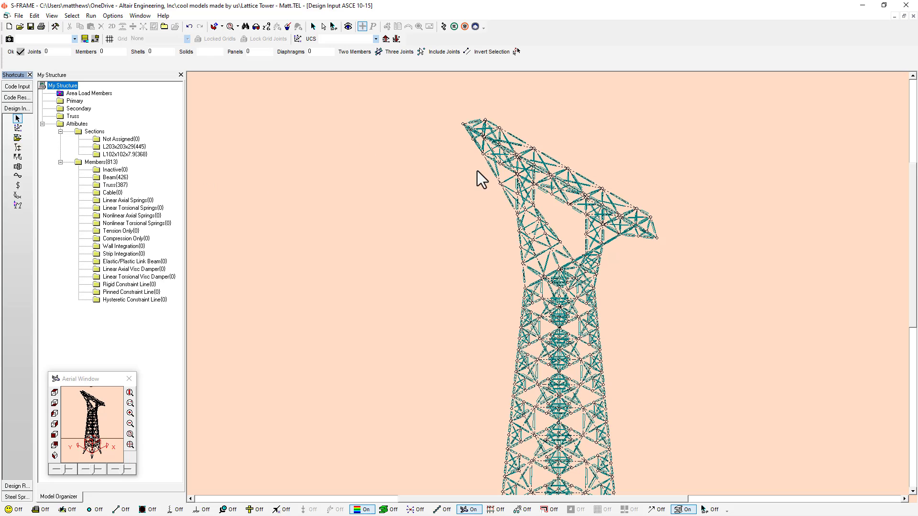
pyautogui.click(333, 27)
pyautogui.click(12, 509)
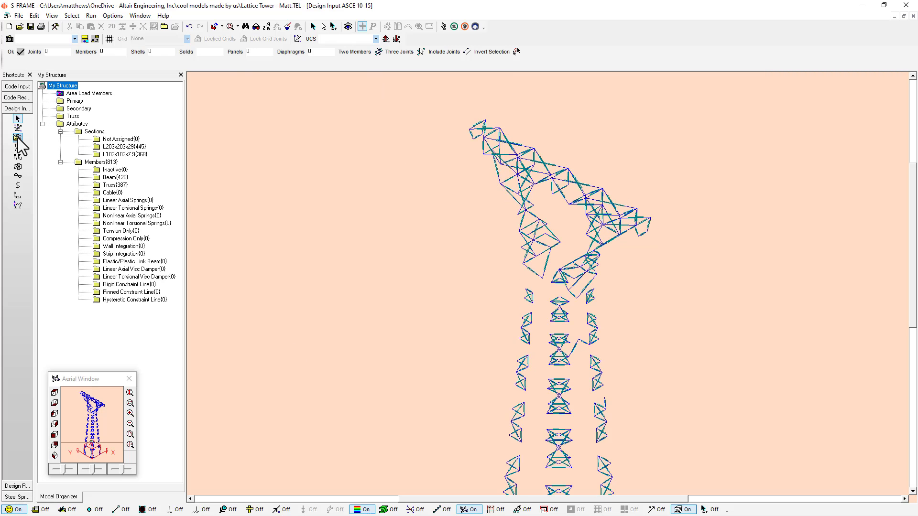
# Step: Assign equal and unequal leg angles as study sections to the Secondary Members group, selecting by weight
pyautogui.click(18, 138)
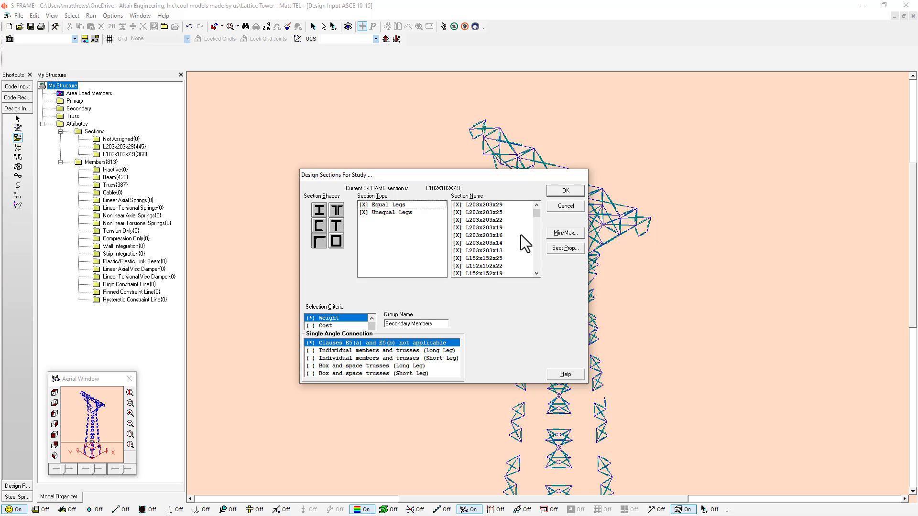
pyautogui.click(566, 192)
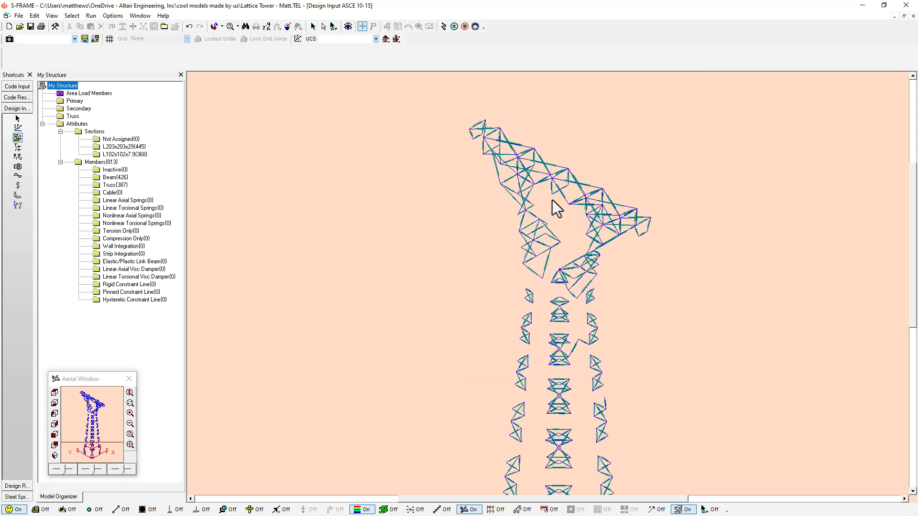
pyautogui.click(17, 119)
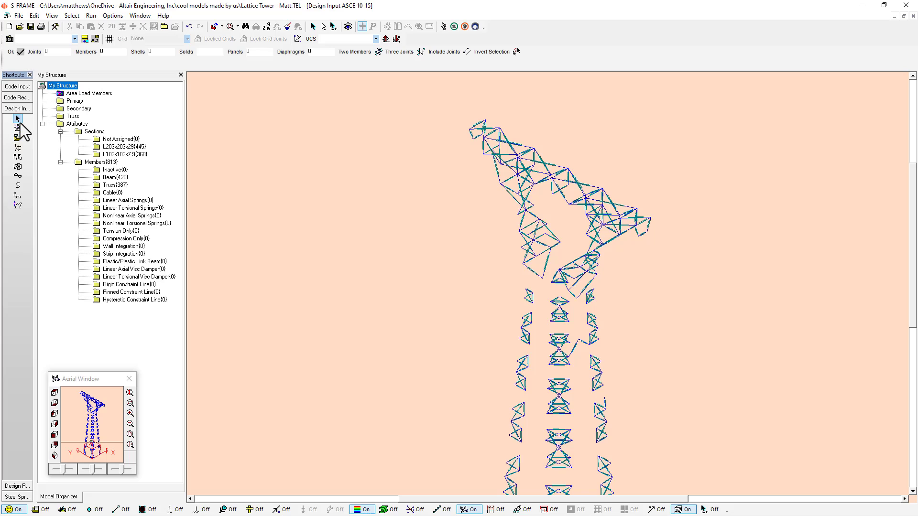
# Step: Show the whole tower again and run the steel design for load combinations 1 to 5
pyautogui.click(17, 510)
pyautogui.click(442, 28)
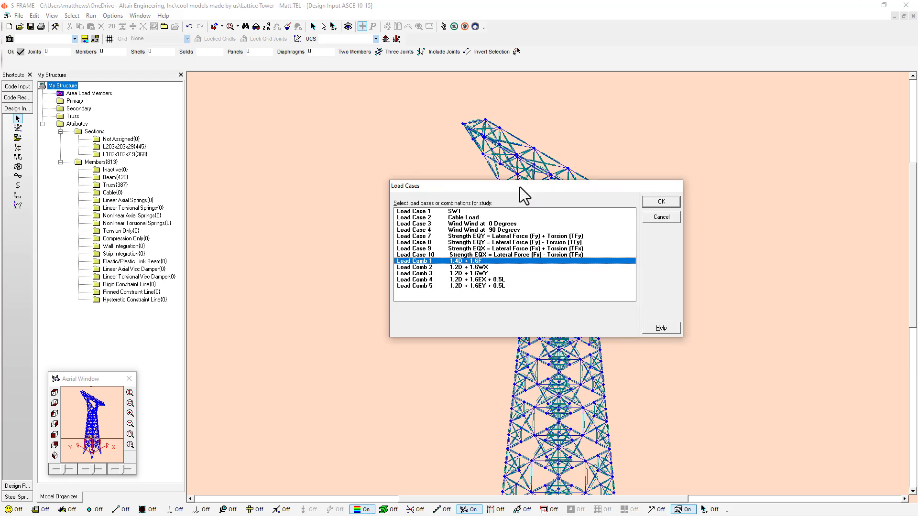
pyautogui.moveTo(312, 257); pyautogui.dragTo(311, 294)
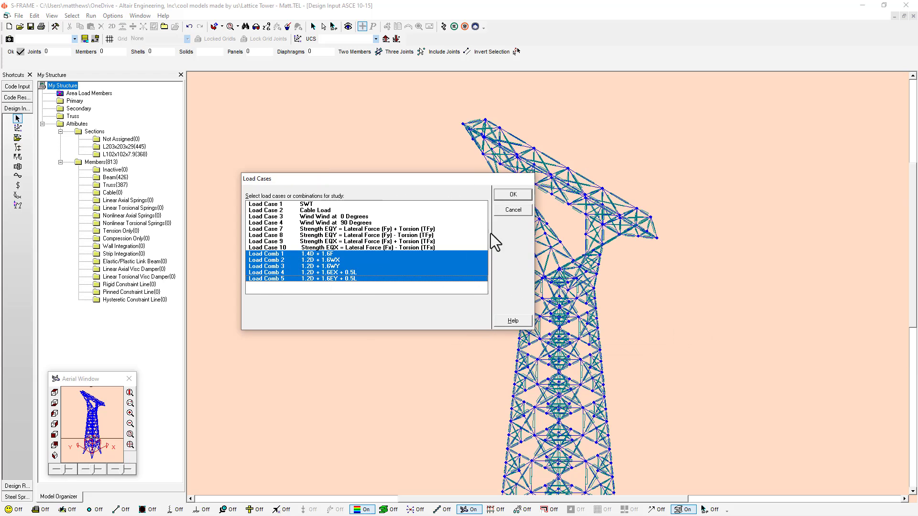
pyautogui.click(512, 195)
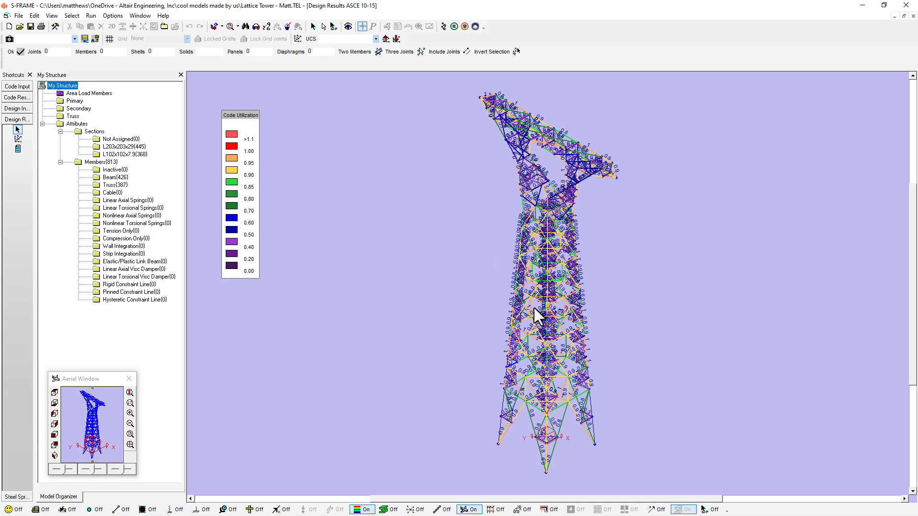
# Step: Open the design details of a leg member near the tower's base, review its admissible sections and close the dialog
pyautogui.rightClick(507, 430)
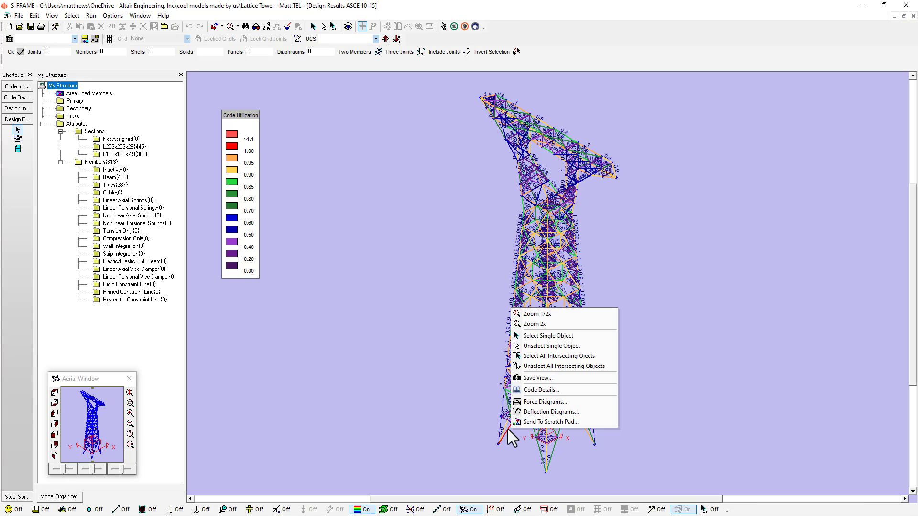
pyautogui.click(564, 389)
pyautogui.moveTo(753, 196); pyautogui.dragTo(427, 204)
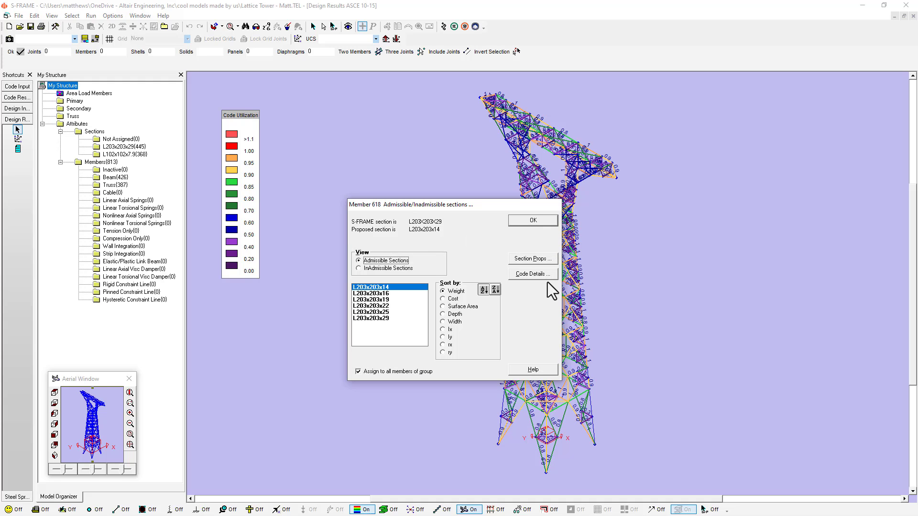
pyautogui.click(546, 222)
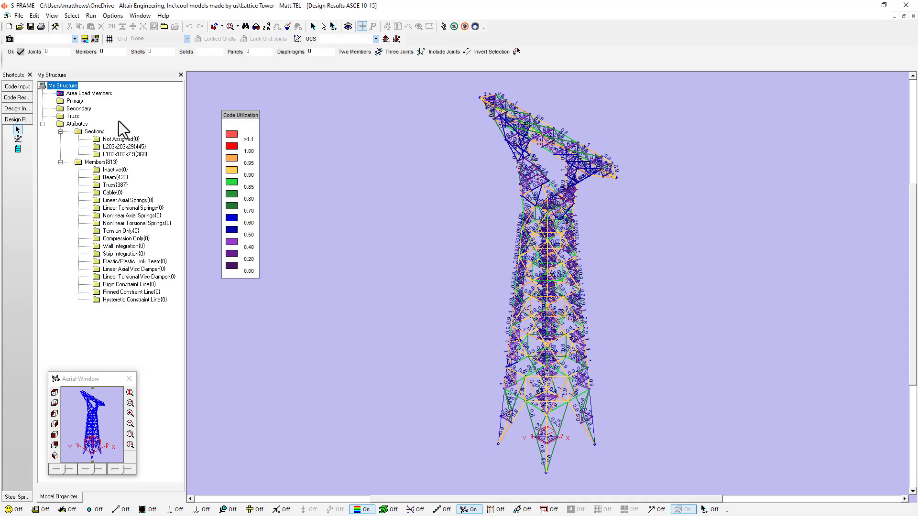
# Step: Generate a key design results print preview and examine the governing members' code details and load case summary
pyautogui.click(19, 15)
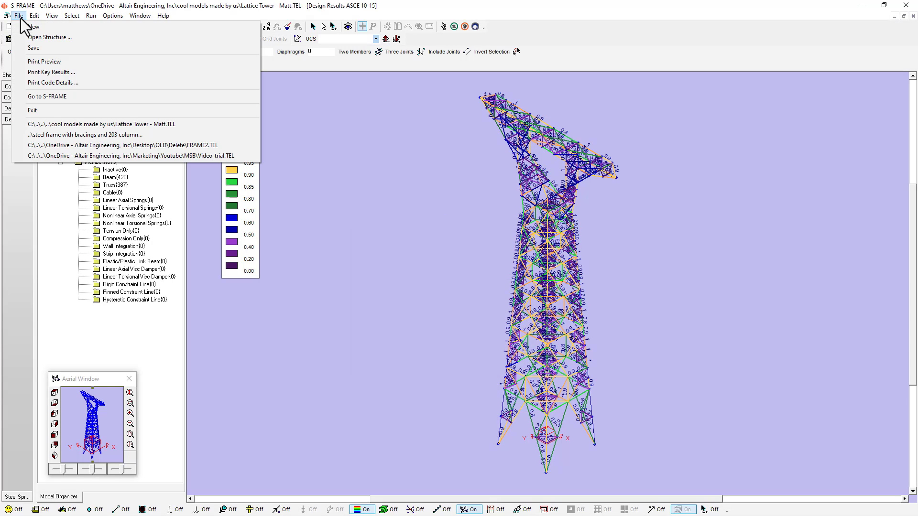
pyautogui.click(48, 73)
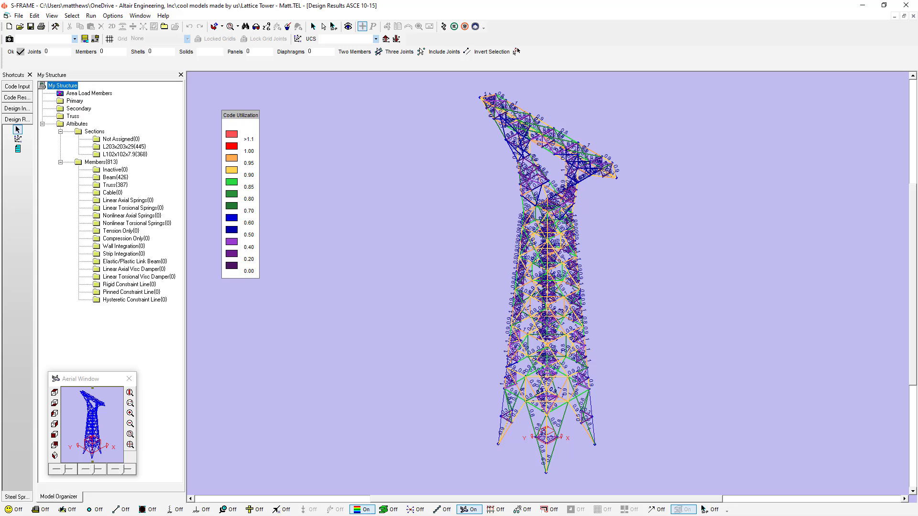
pyautogui.moveTo(751, 125); pyautogui.dragTo(480, 1)
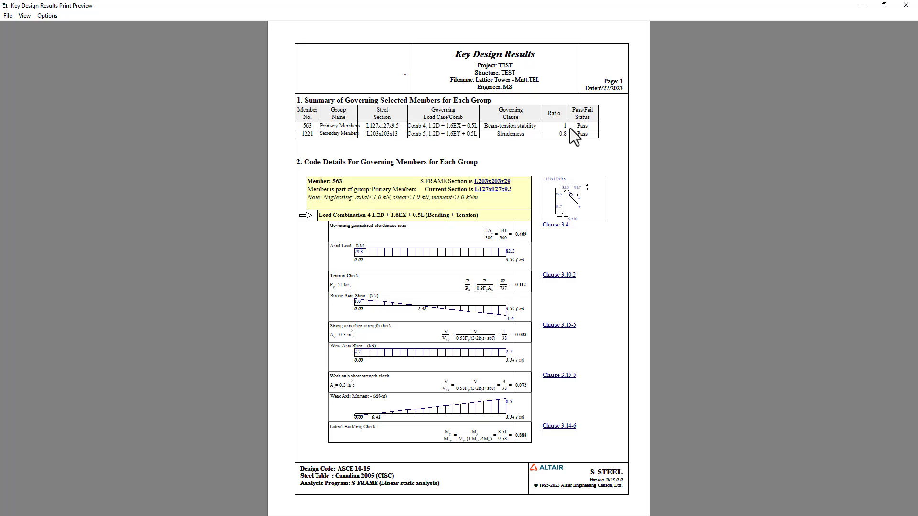
pyautogui.scroll(-1, 572, 327)
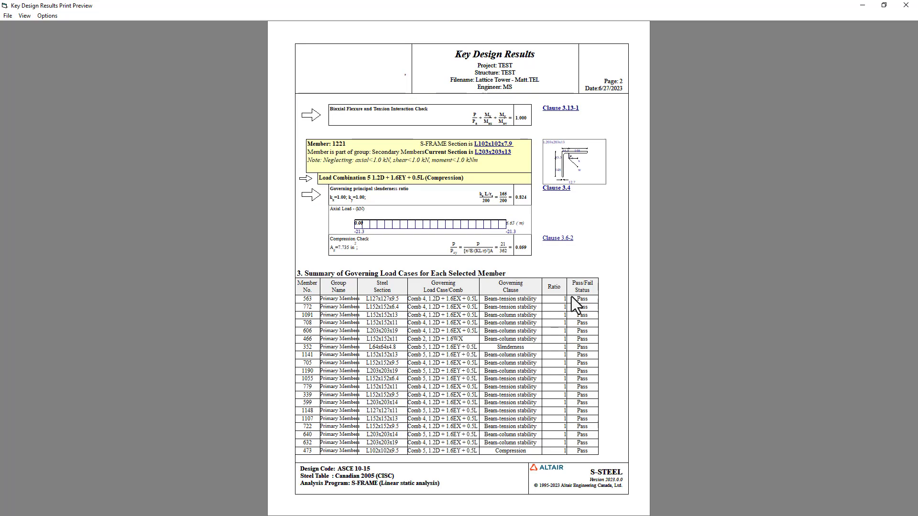